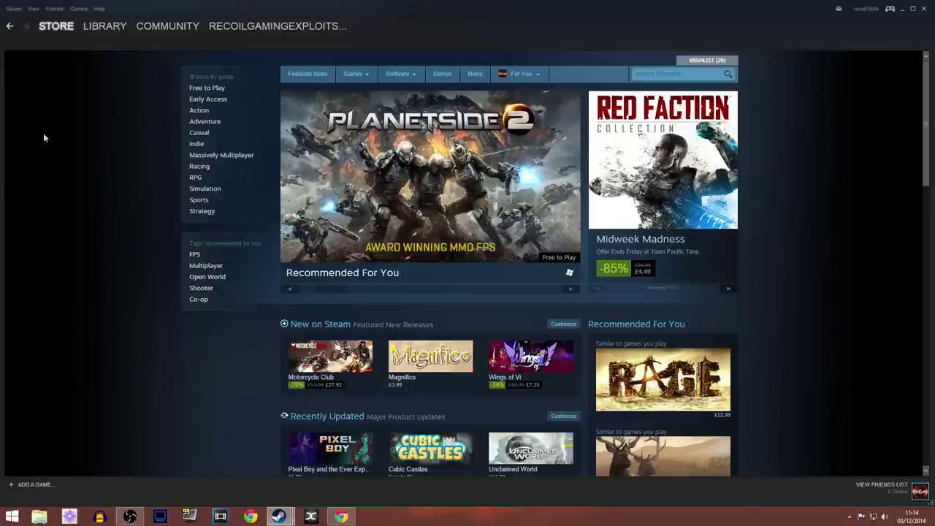
Step: Open Steam's client settings, dismiss the beta participation window, and close the settings again
left_click(13, 8)
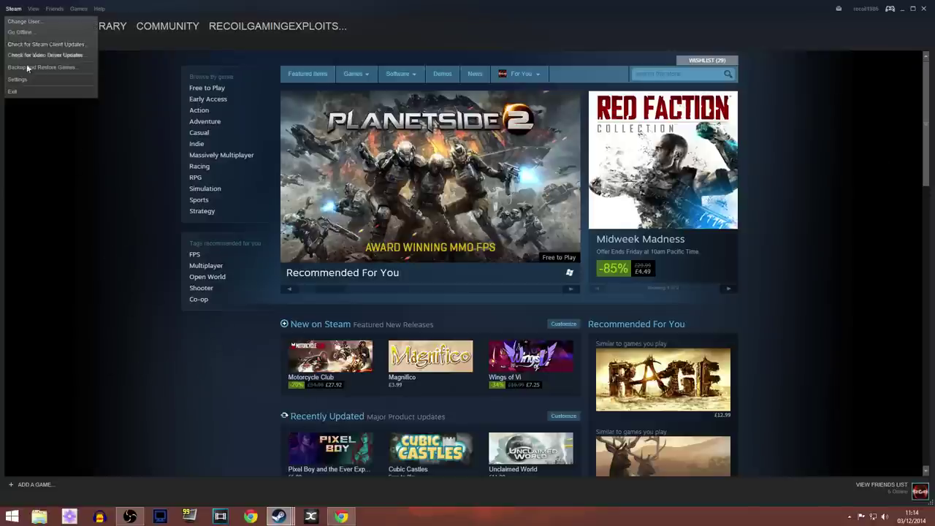
left_click(36, 80)
left_click(529, 282)
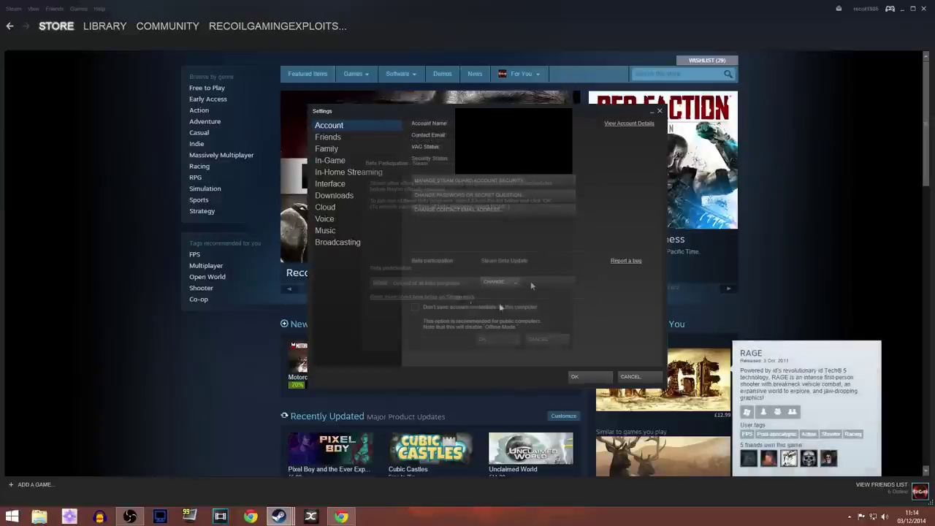
left_click(535, 339)
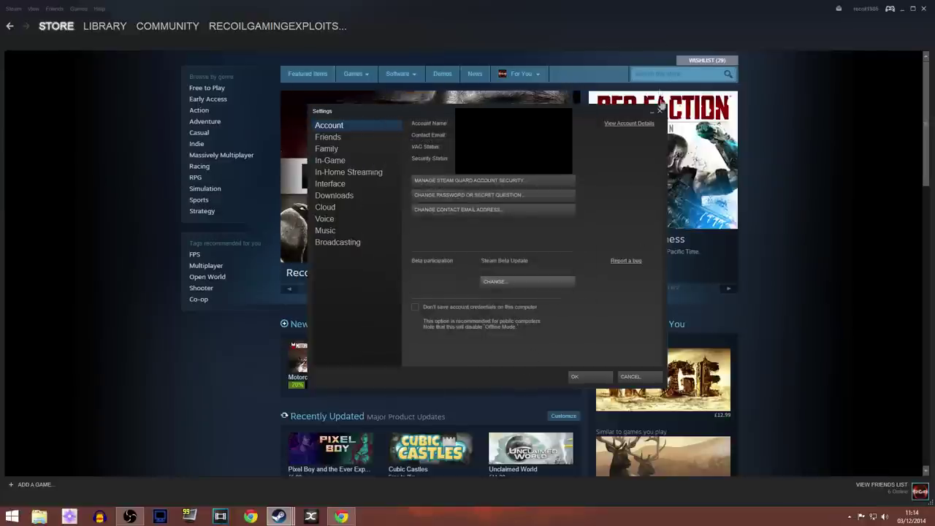
left_click(659, 111)
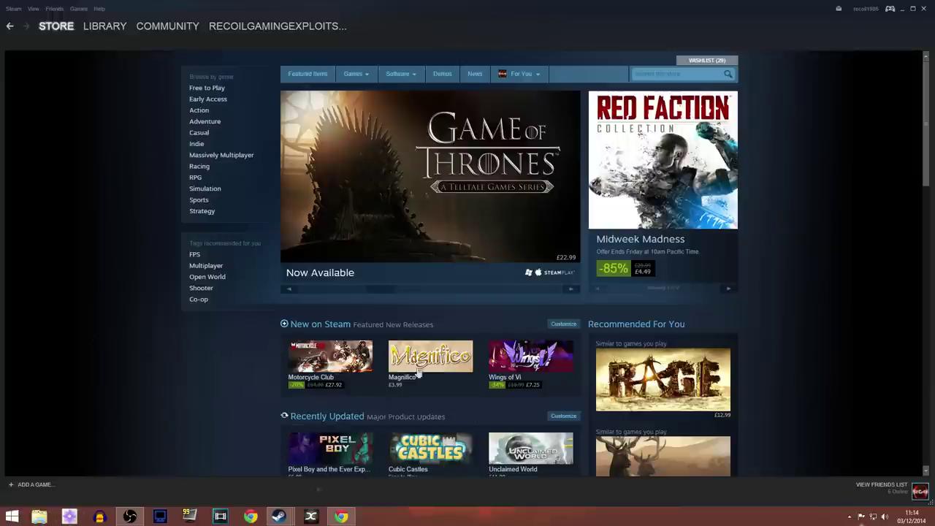
Step: Reopen settings on Broadcasting, keep video dimensions at 1920x1080 (1080p), and list the privacy options
left_click(14, 10)
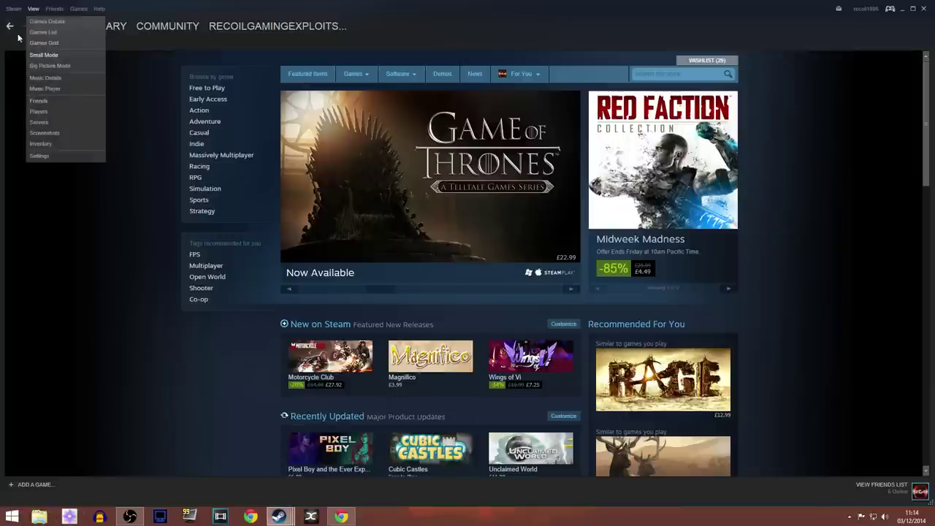
left_click(18, 79)
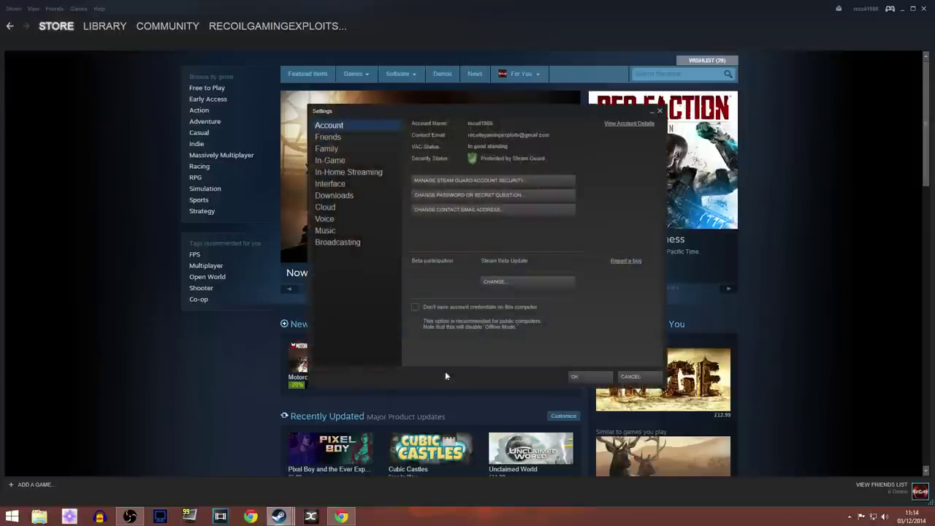
left_click(336, 243)
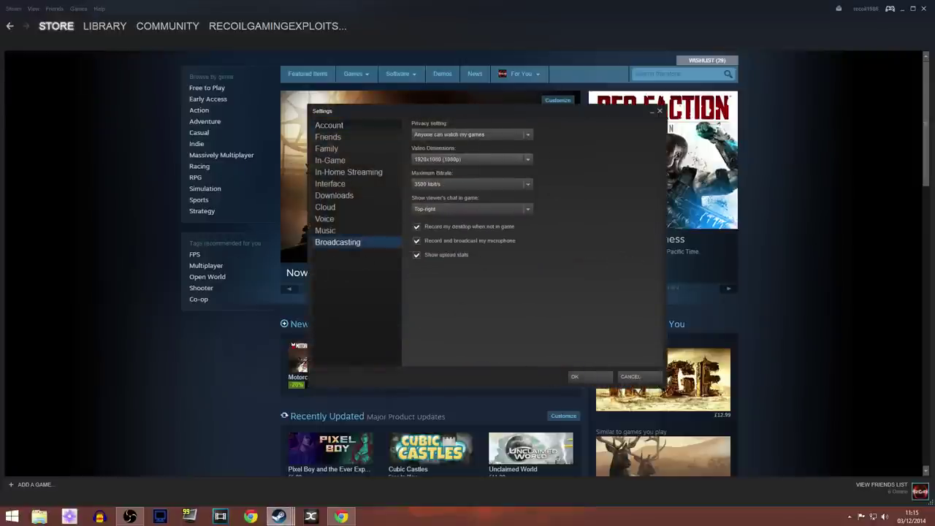
left_click(496, 159)
left_click(454, 171)
left_click(528, 159)
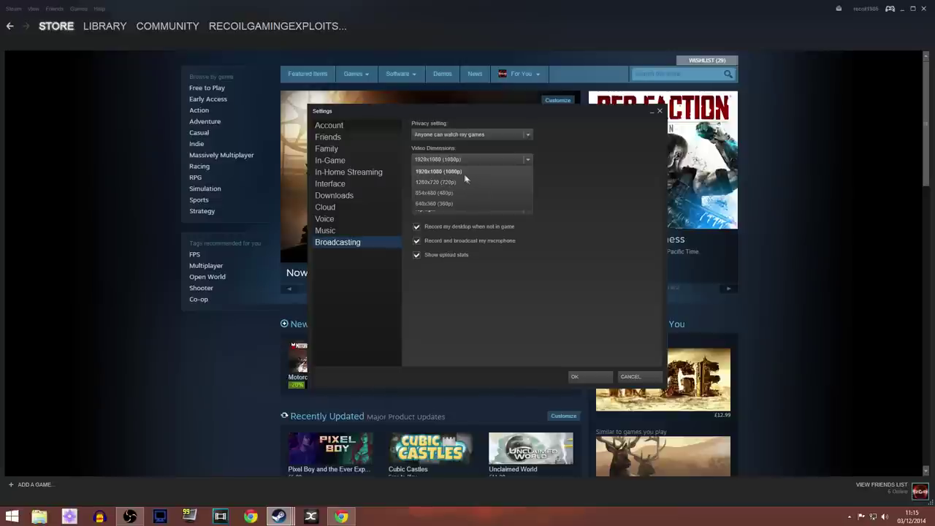
left_click(465, 175)
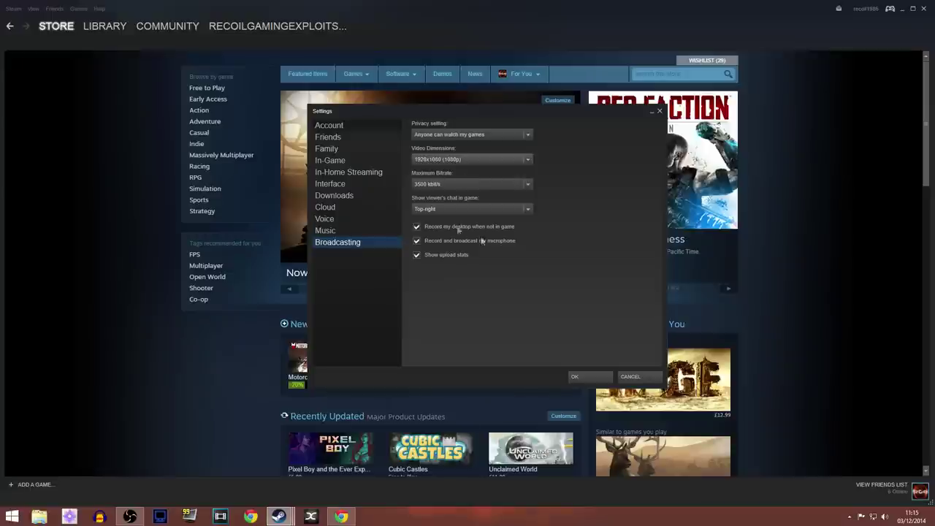
left_click(528, 134)
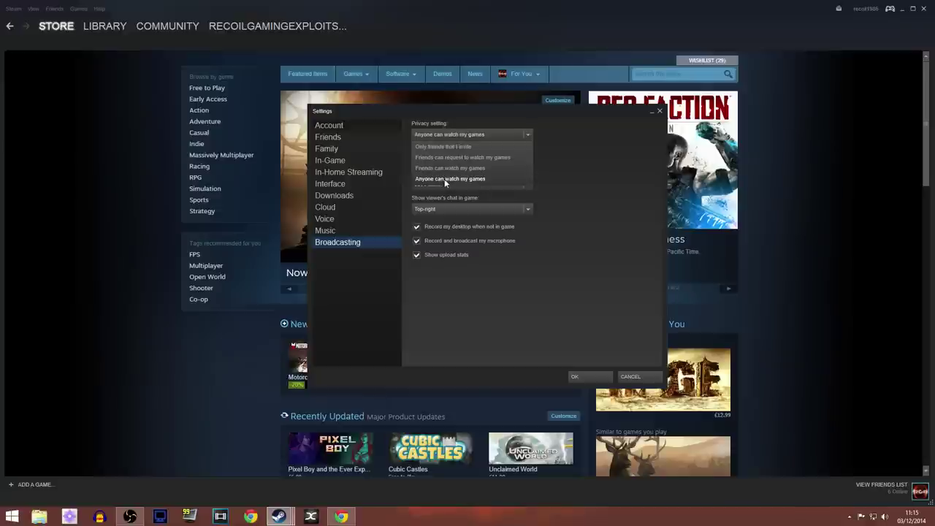
Step: Set broadcast privacy to 'Anyone can watch my games' and keep viewer chat at Top-right
left_click(444, 178)
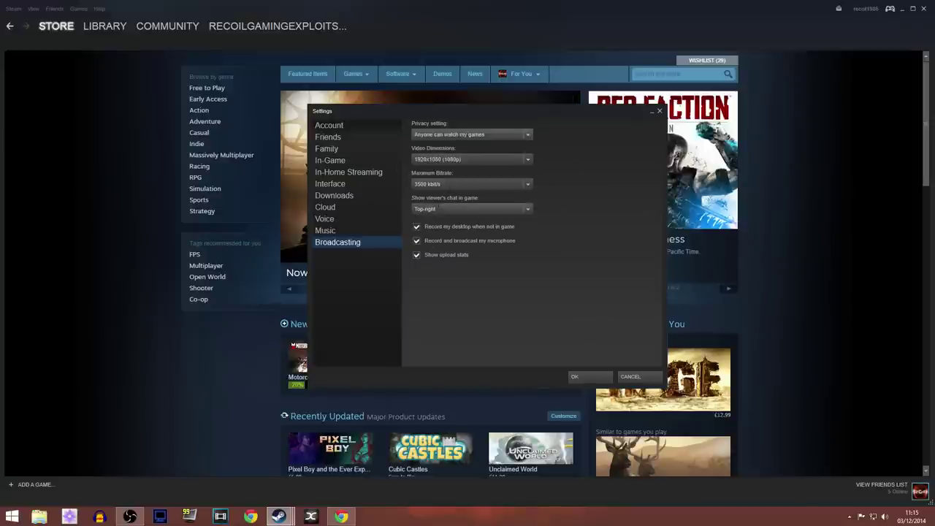
left_click(482, 209)
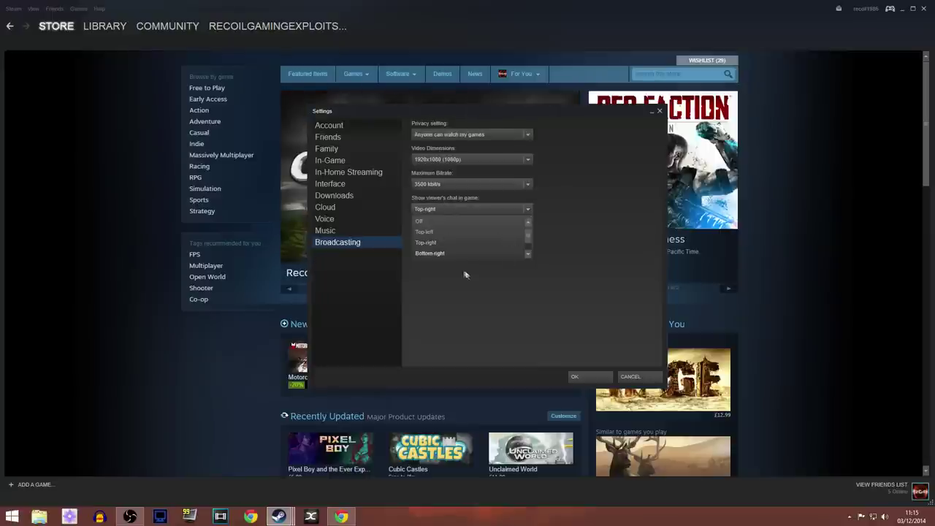
left_click(437, 244)
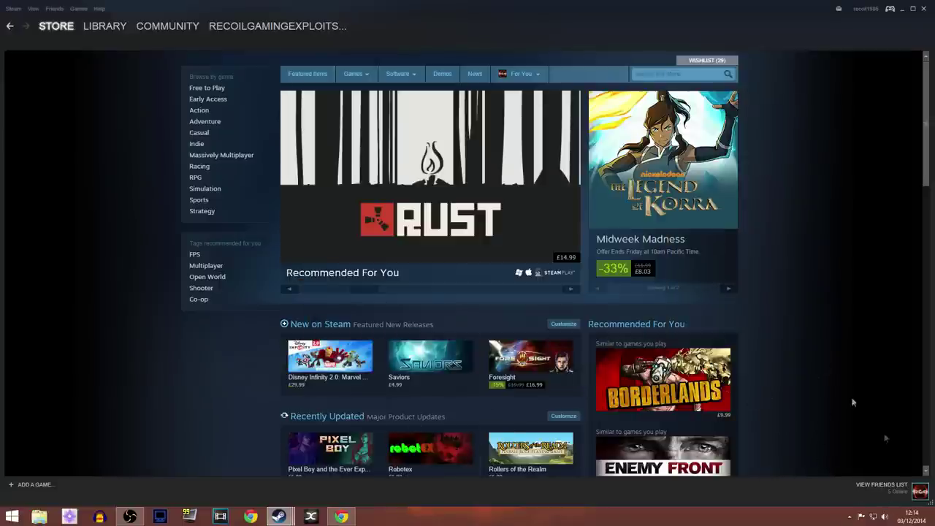
left_click(880, 485)
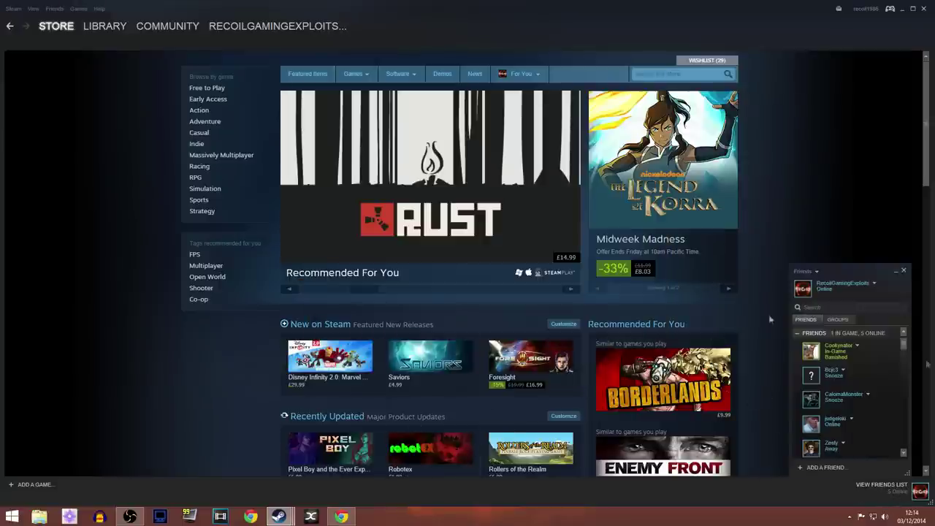
left_click(858, 348)
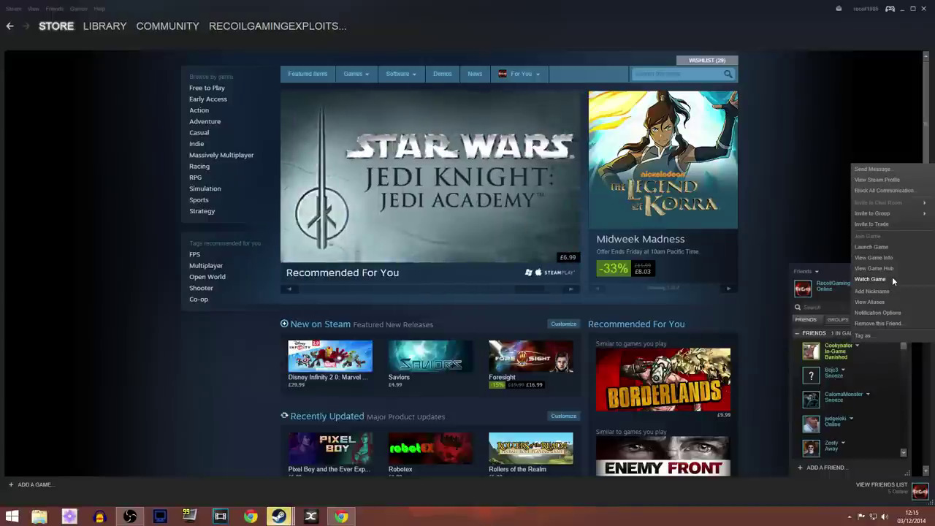
left_click(775, 347)
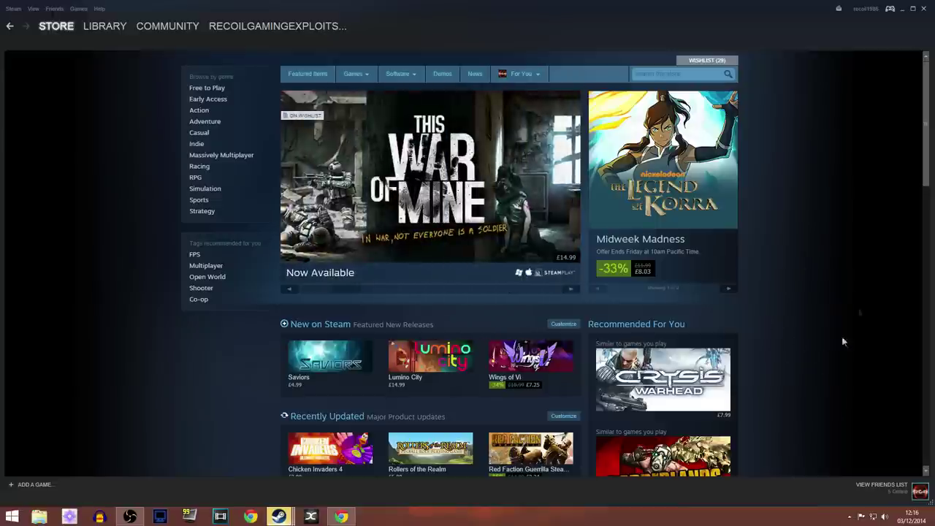
left_click(898, 490)
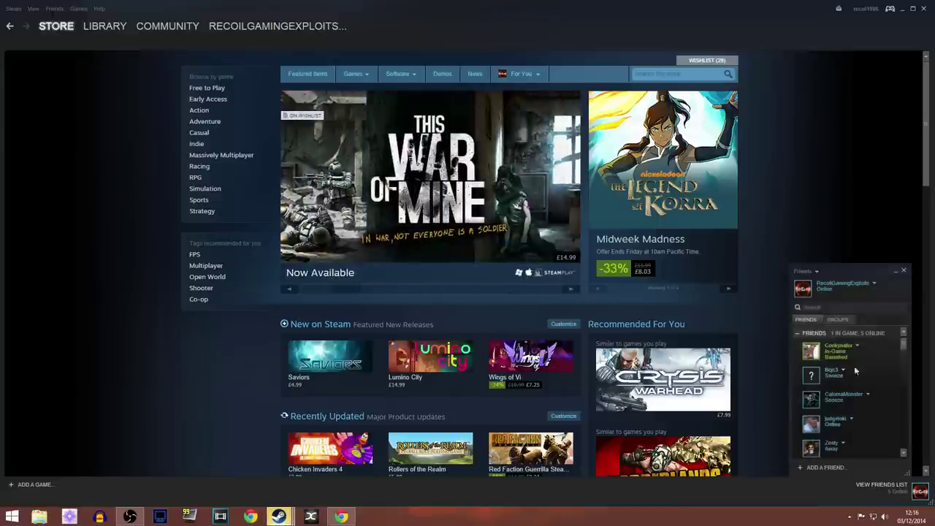
left_click(839, 209)
mouse_move(237, 30)
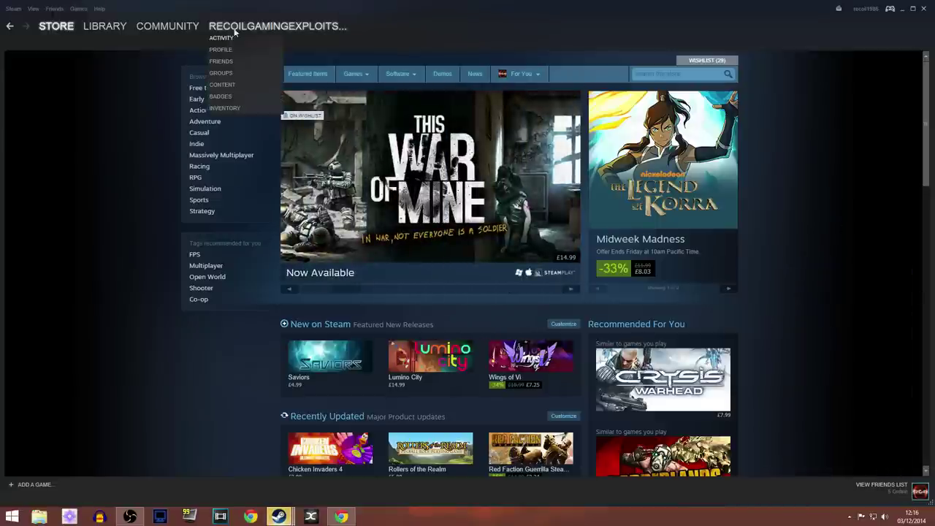